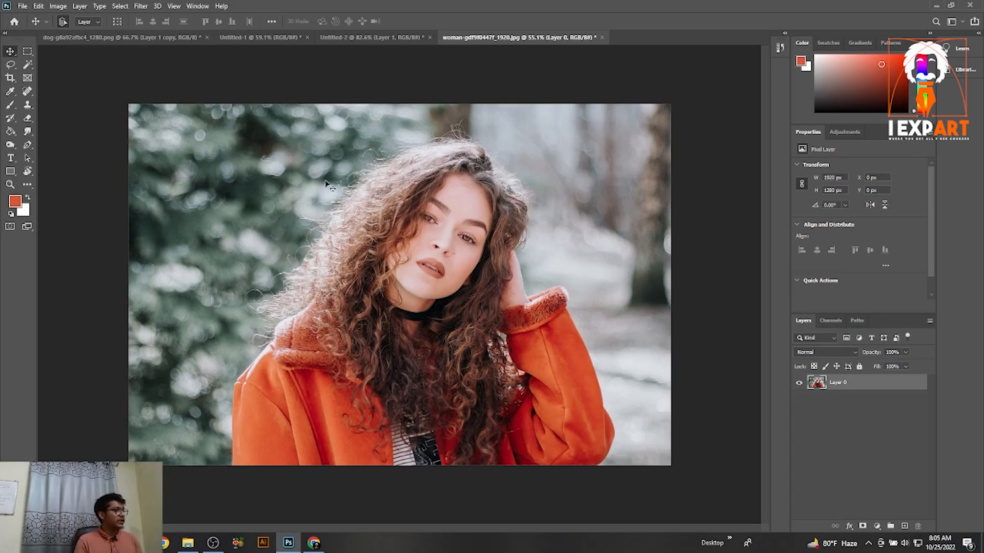
Step: Lock and unlock Layer 0, and draw a rectangular frame of about 1713 × 617 px over the upper part of the photo
click(28, 78)
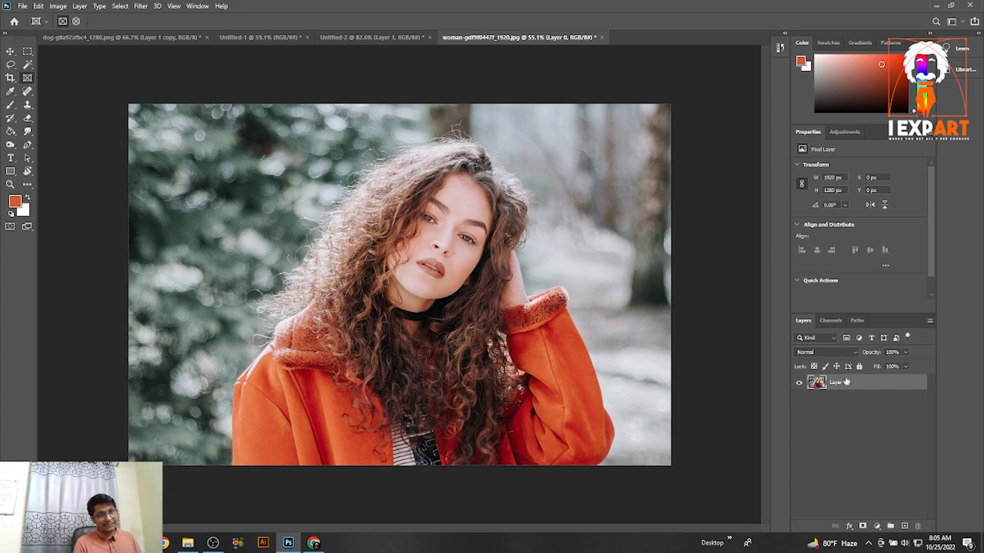
click(859, 367)
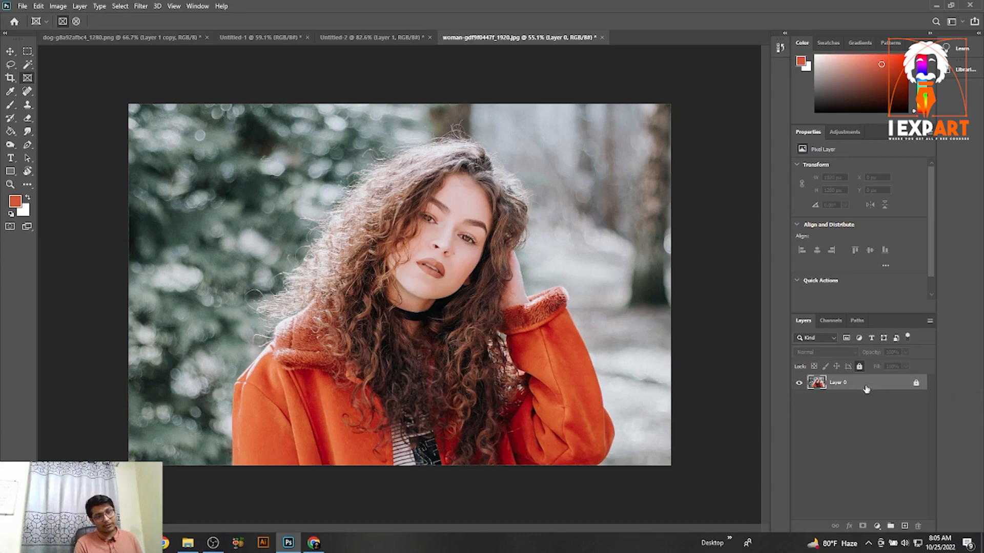
click(917, 384)
double_click(902, 386)
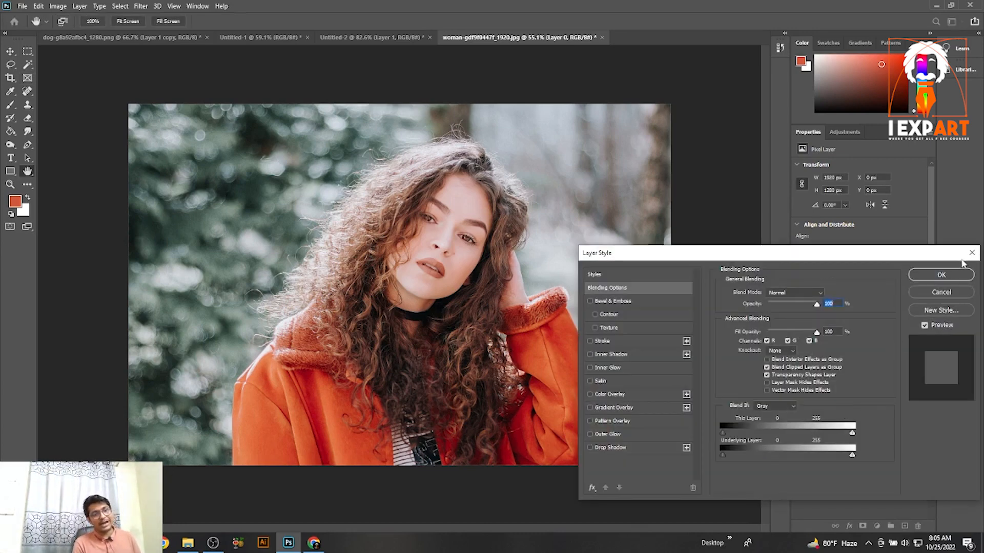
click(971, 253)
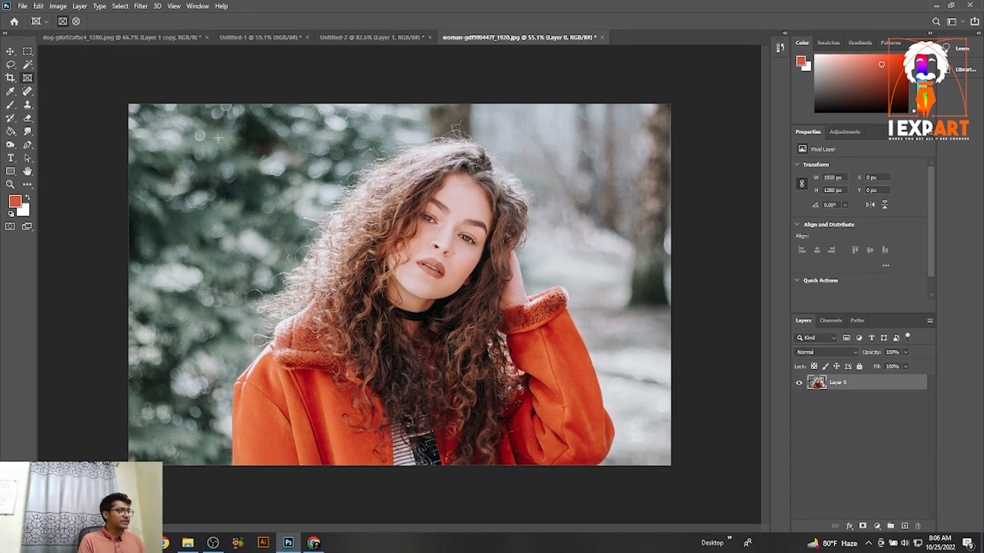
drag(158, 125, 642, 299)
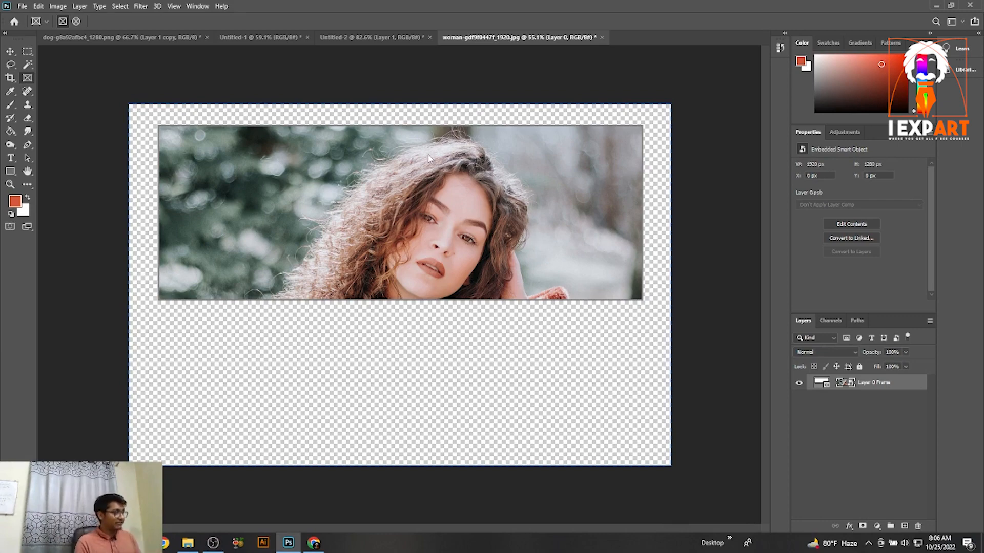
Step: Shift the photo upward inside the rectangular frame to about X 2 px, Y -204 px
click(10, 51)
drag(394, 234, 389, 153)
click(364, 116)
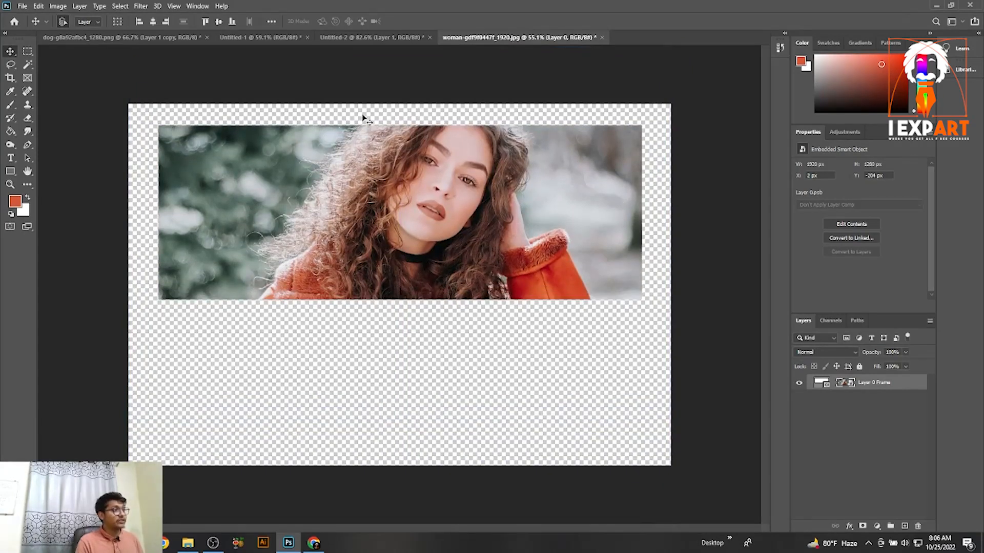
Step: Scale the rectangular frame with its photo down to about 1472 × 530 px and move it to about X 206 px, Y 37 px
click(167, 130)
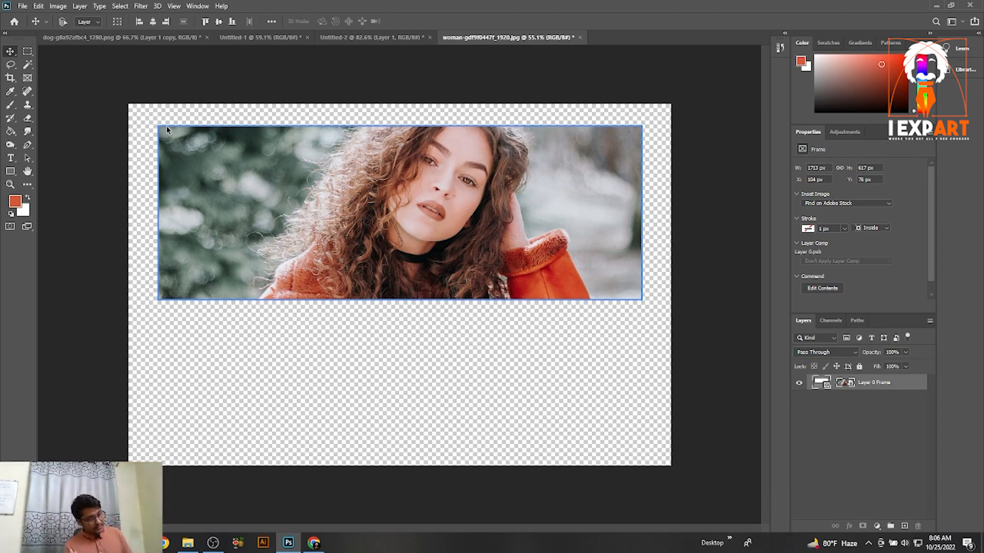
key(ctrl+t)
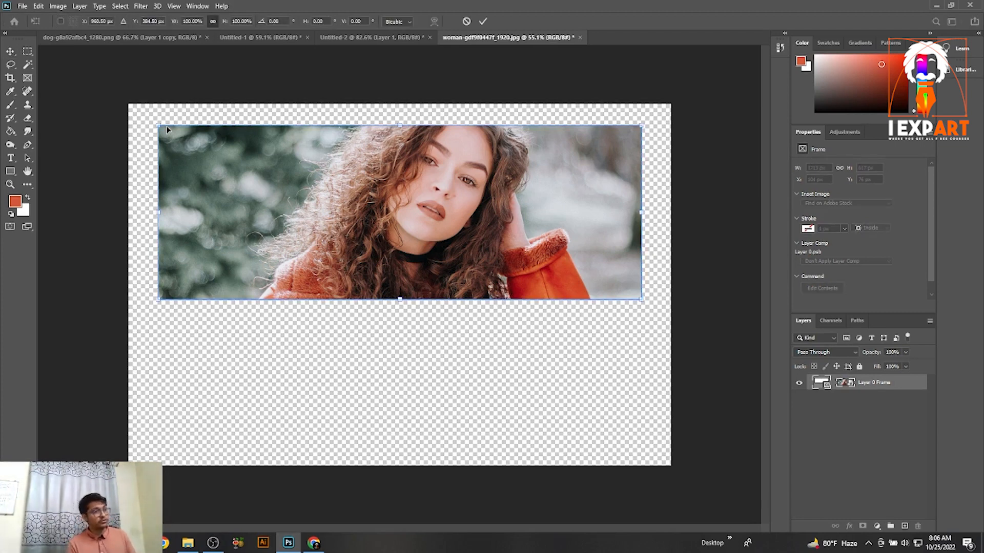
drag(640, 124, 573, 150)
drag(452, 222, 487, 194)
key(Return)
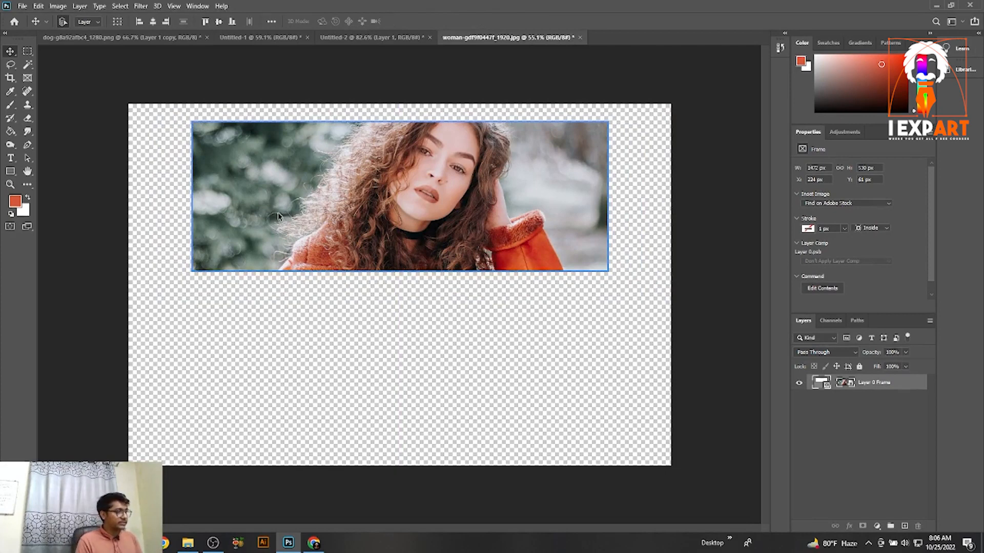
drag(281, 211, 277, 204)
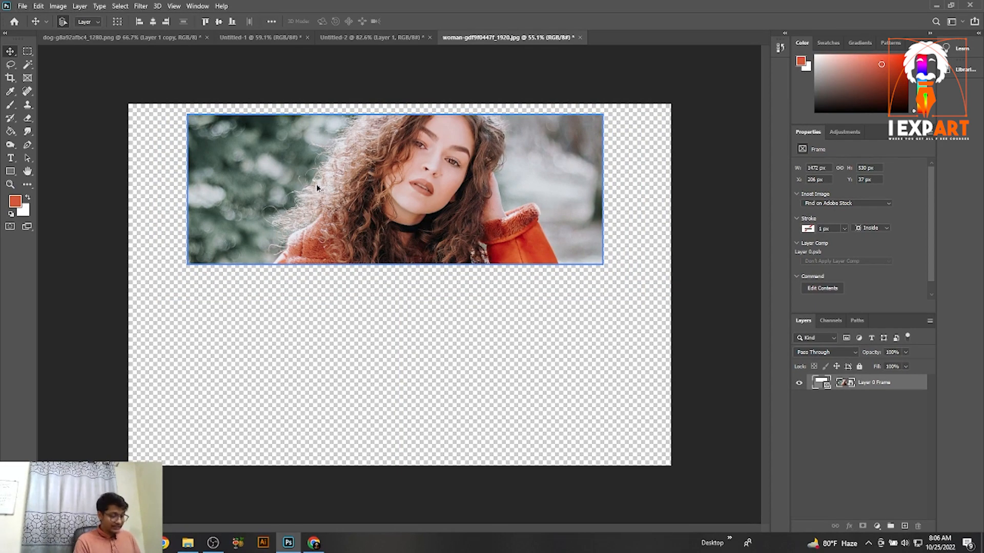
Step: Copy the photo out of its rectangular frame and place the unframed copy at about X 0 px, Y 346 px
drag(318, 188, 292, 358)
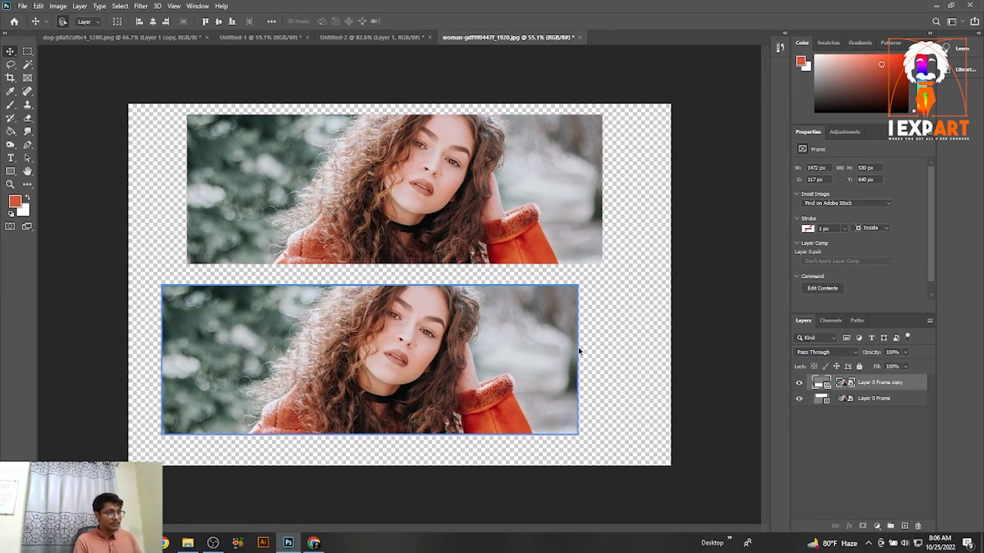
key(Delete)
drag(499, 231, 434, 371)
drag(401, 310, 466, 331)
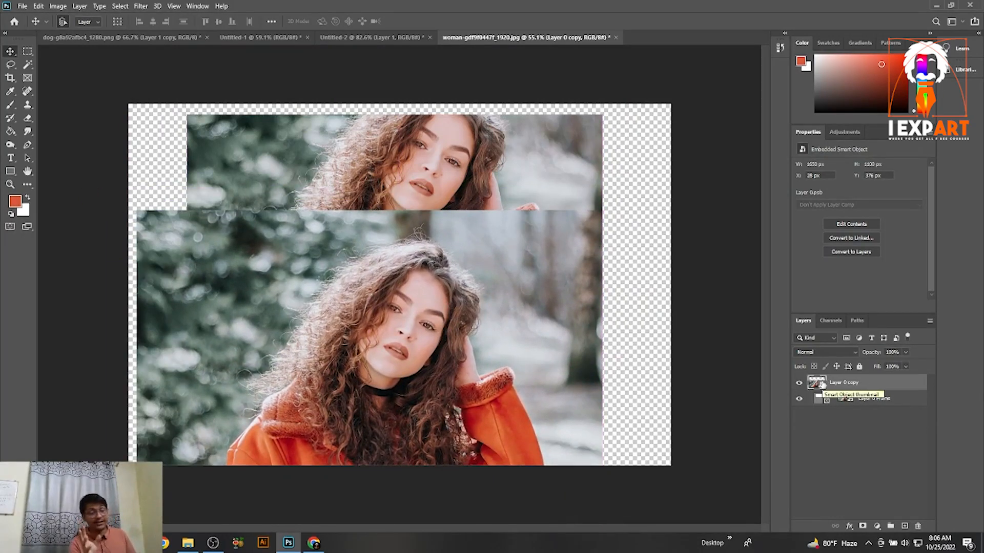
drag(520, 379, 512, 370)
Step: Draw a circular frame about 582 px across around the face in the photo copy and move it to about X 283 px, Y 605 px
click(27, 77)
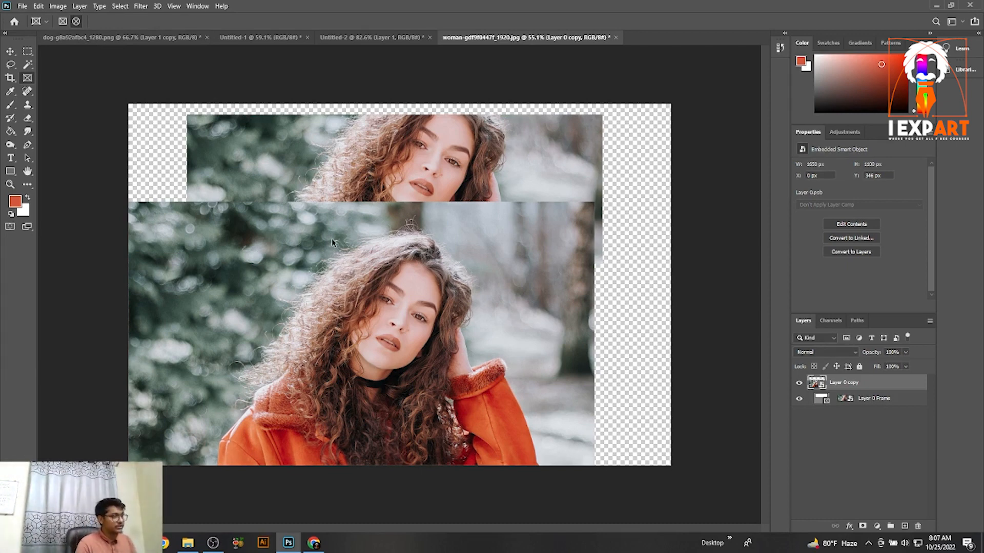
drag(496, 393, 332, 228)
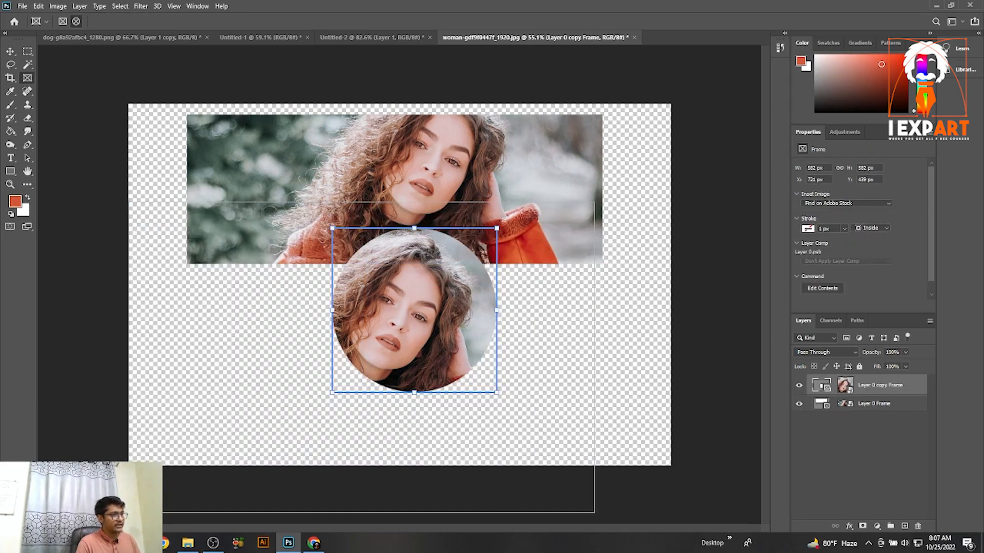
key(v)
drag(413, 305, 353, 370)
click(512, 333)
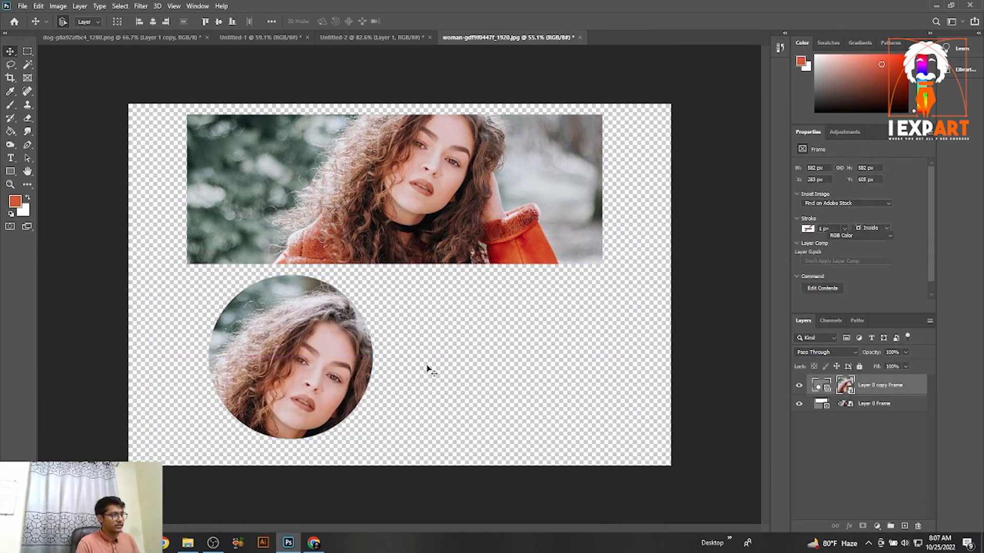
Step: Reposition the photo inside the circular frame so the woman's face sits centred in the circle
drag(301, 353, 322, 335)
click(844, 385)
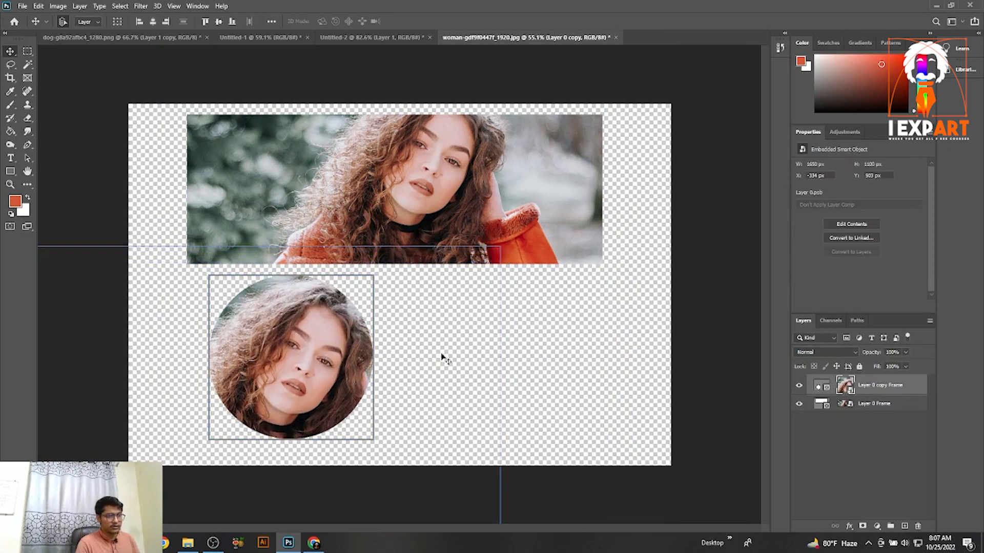
click(557, 400)
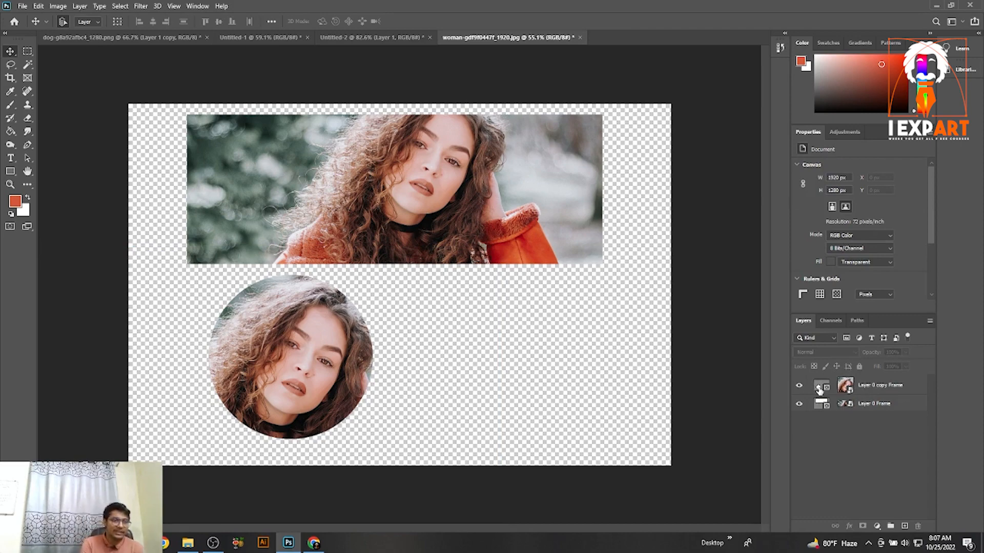
click(251, 347)
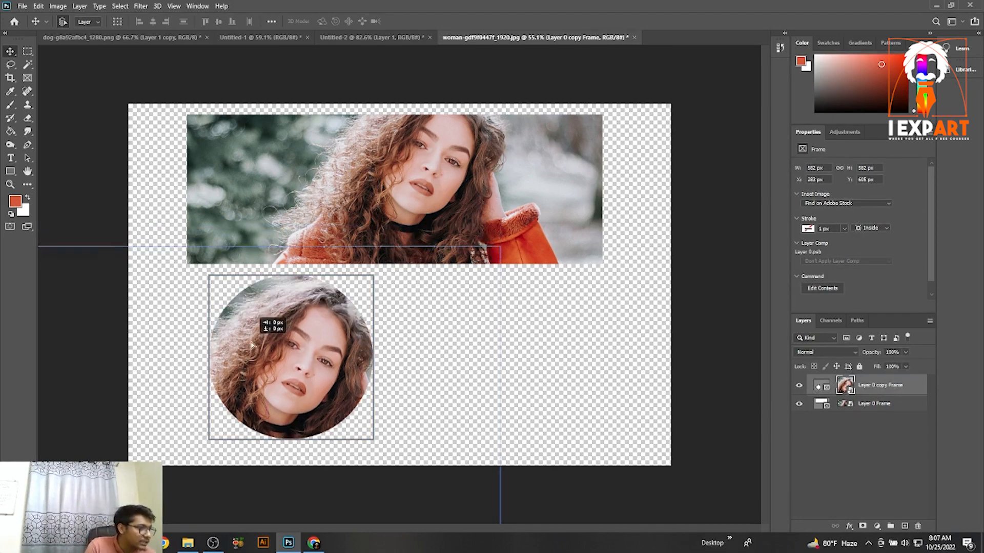
drag(251, 347, 297, 316)
click(443, 337)
click(304, 321)
click(387, 324)
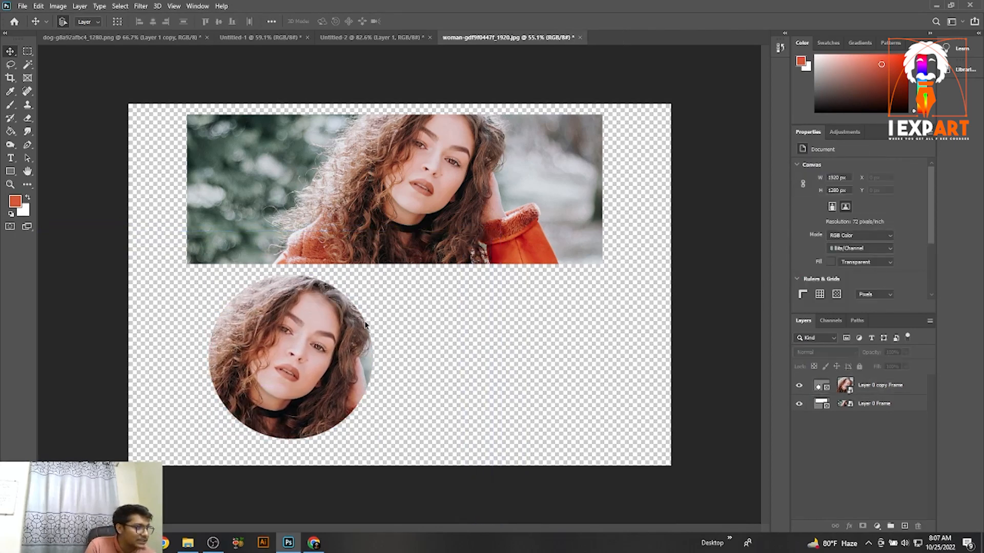
Step: Move the circular frame further left and duplicate it twice to form a row of three, with the middle one at about X 748 px, Y 640 px
drag(365, 325, 330, 324)
click(417, 345)
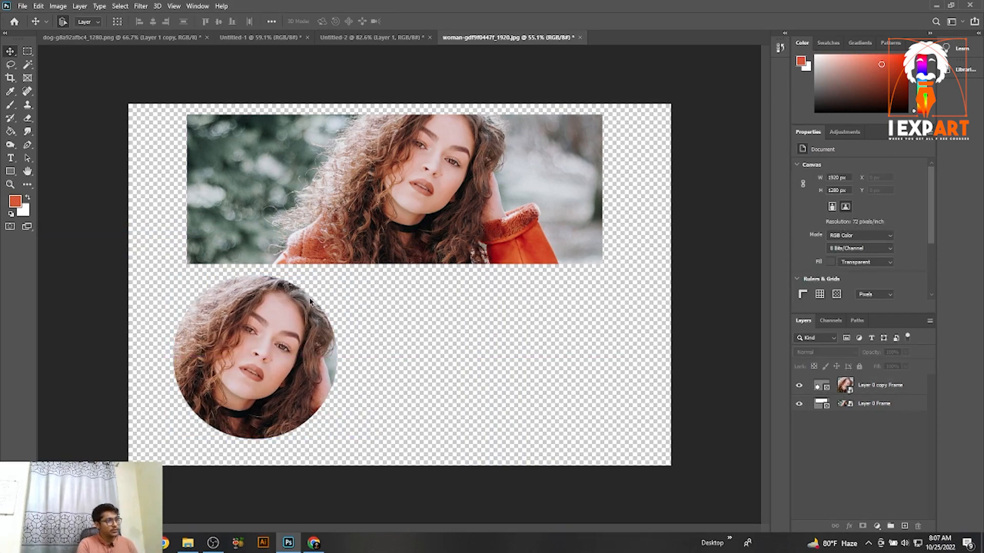
drag(314, 302, 644, 316)
drag(479, 351, 486, 355)
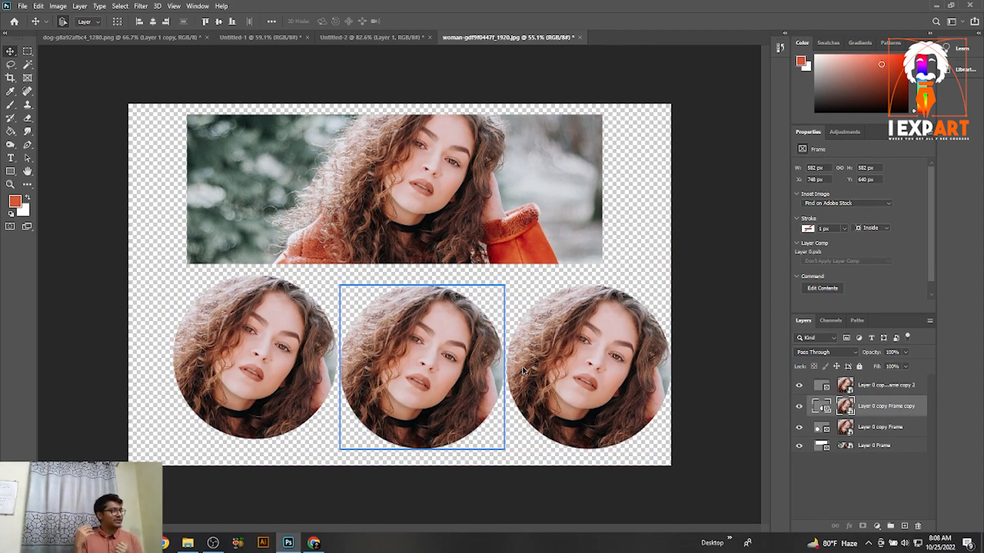
Step: Copy the colourful dog artwork from its document into the sofa and wall-frame mockup in Untitled-1
click(260, 37)
scroll(451, 310, down, 2)
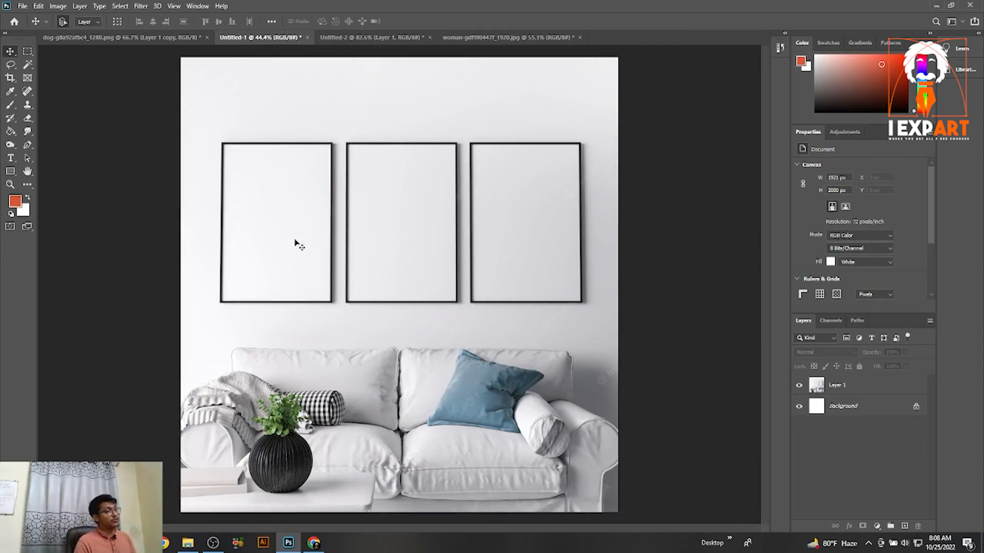
scroll(299, 245, down, 1)
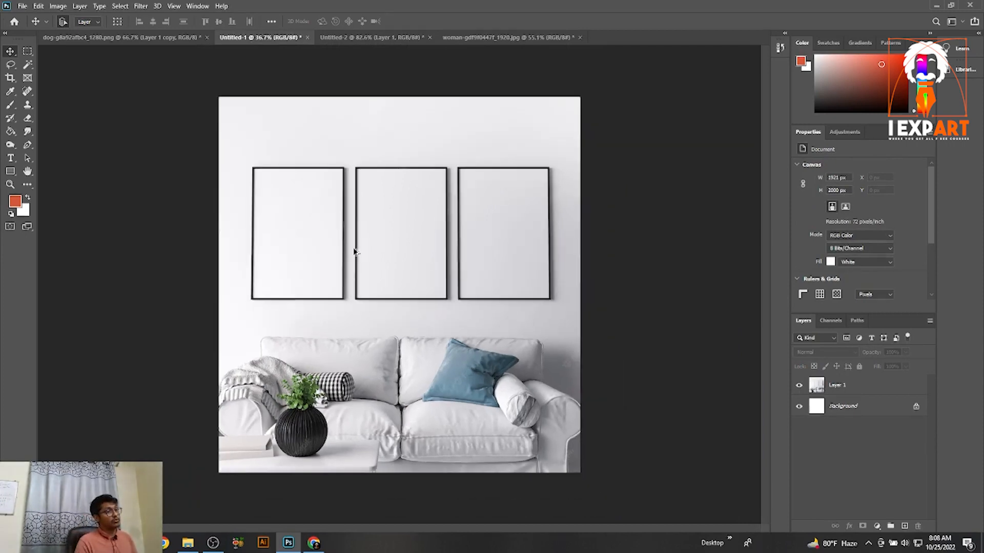
click(122, 38)
drag(423, 326, 534, 250)
scroll(448, 254, up, 3)
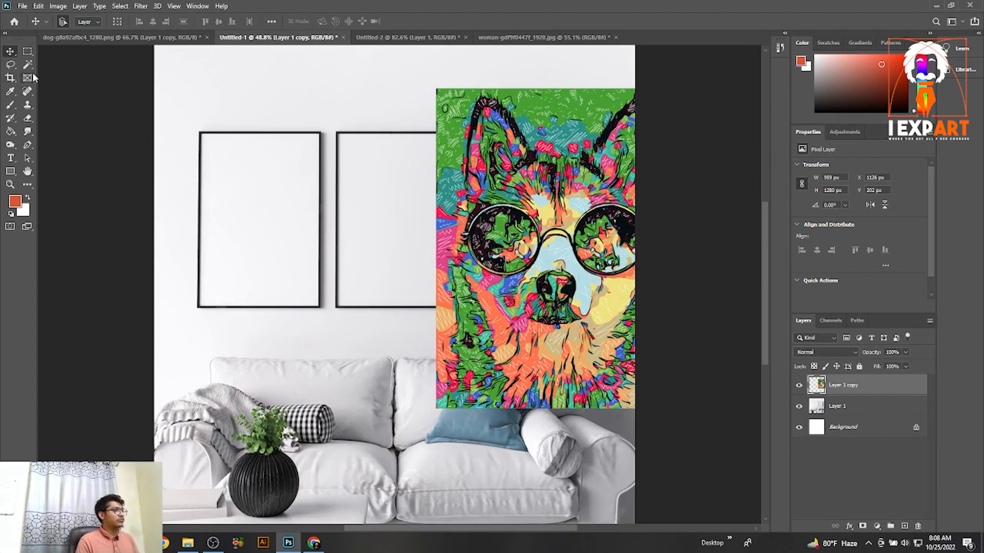
Step: Draw a rectangular frame of about 473 × 692 px over the leftmost picture frame on the wall
click(28, 50)
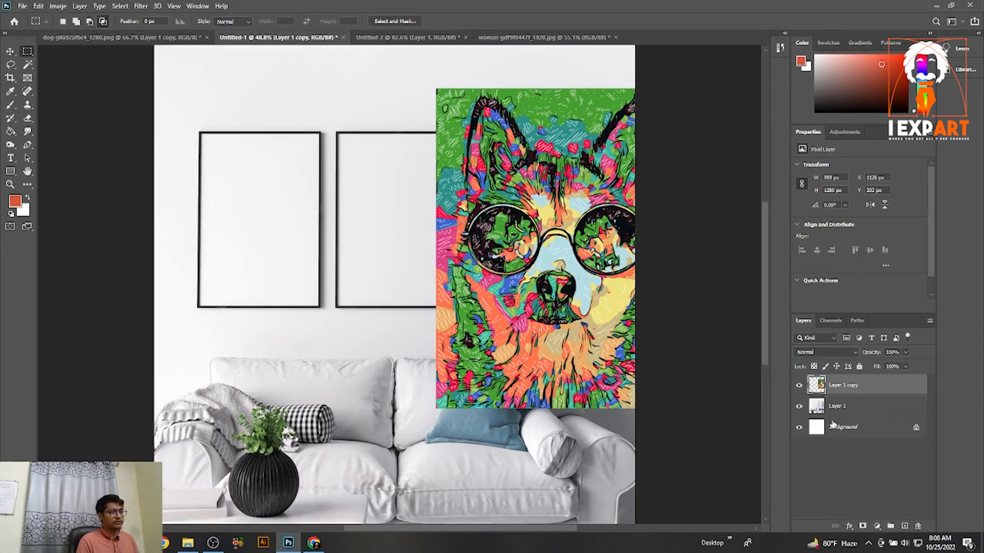
click(26, 80)
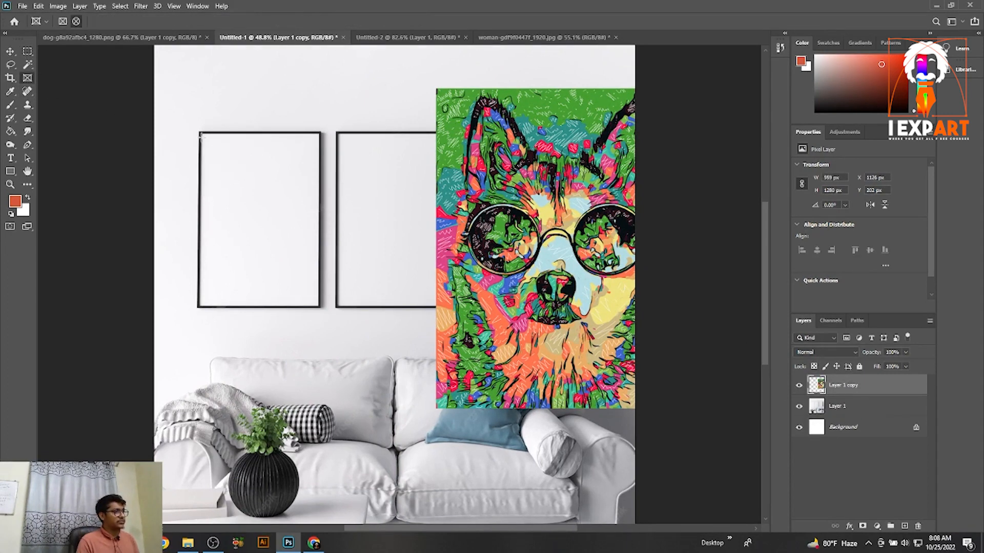
drag(201, 134, 318, 307)
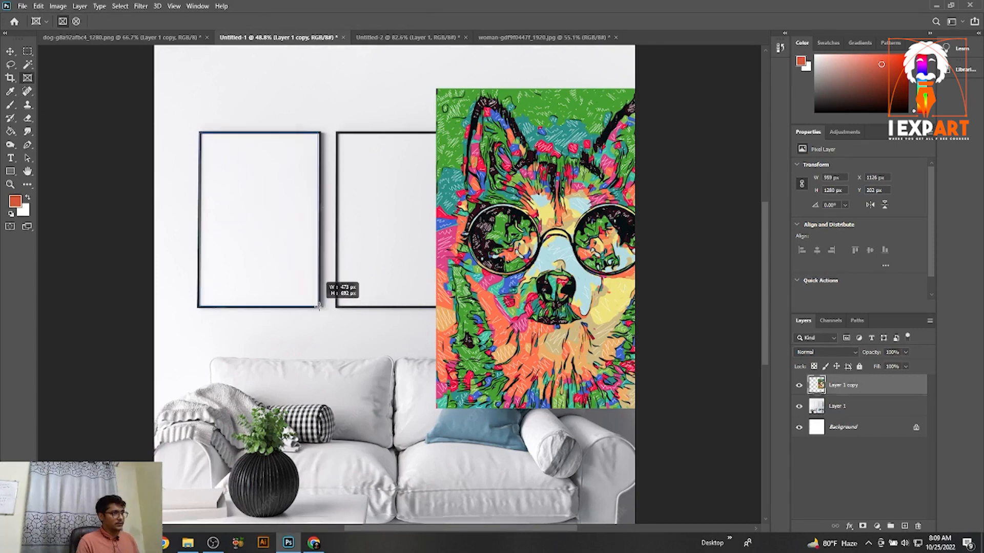
Step: Place the dog artwork into the new frame and shift it up and left to centre the dog's nose
click(17, 50)
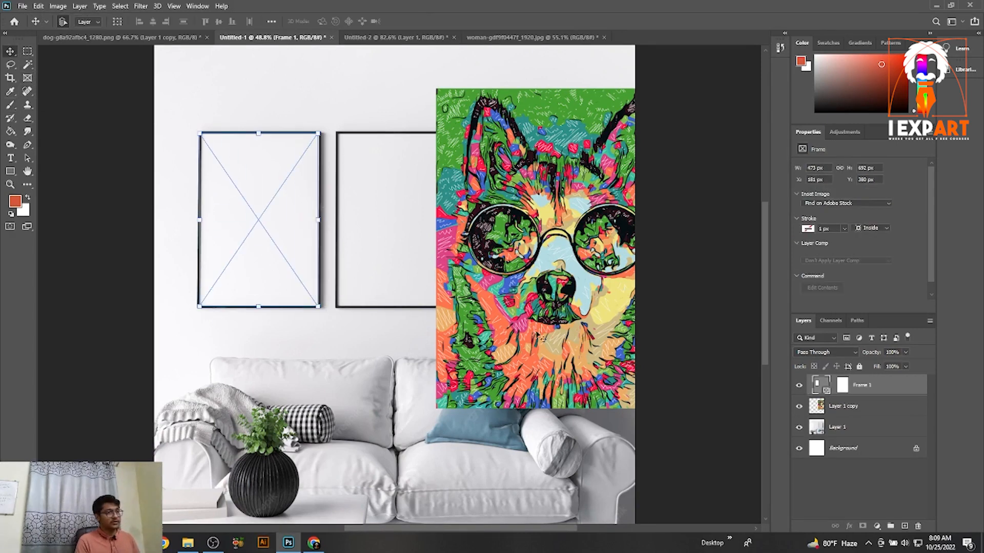
drag(543, 288, 276, 259)
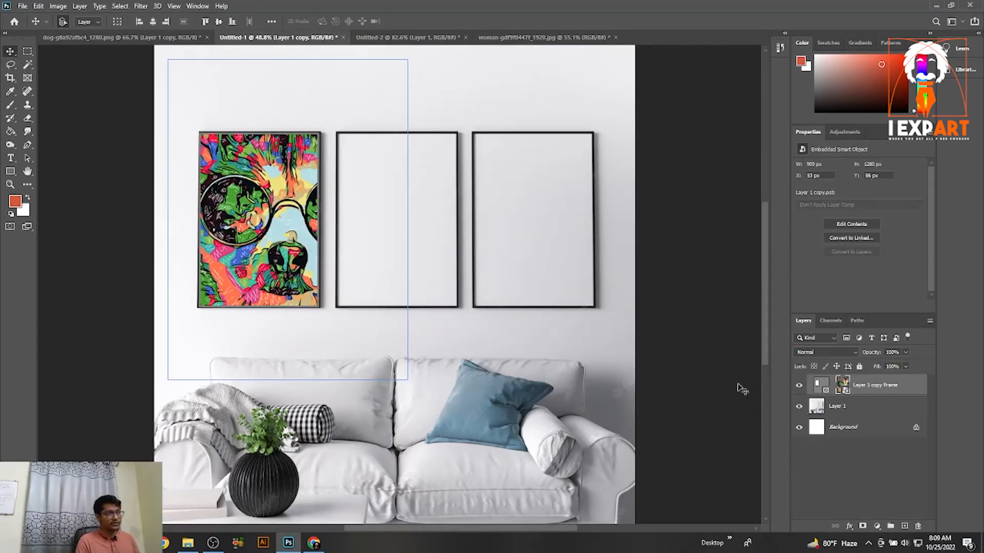
drag(239, 196, 199, 174)
Step: Scale the dog artwork inside its frame to about 70% (673 × 898 px) and position it at about X 85 px, Y 225 px
key(ctrl+t)
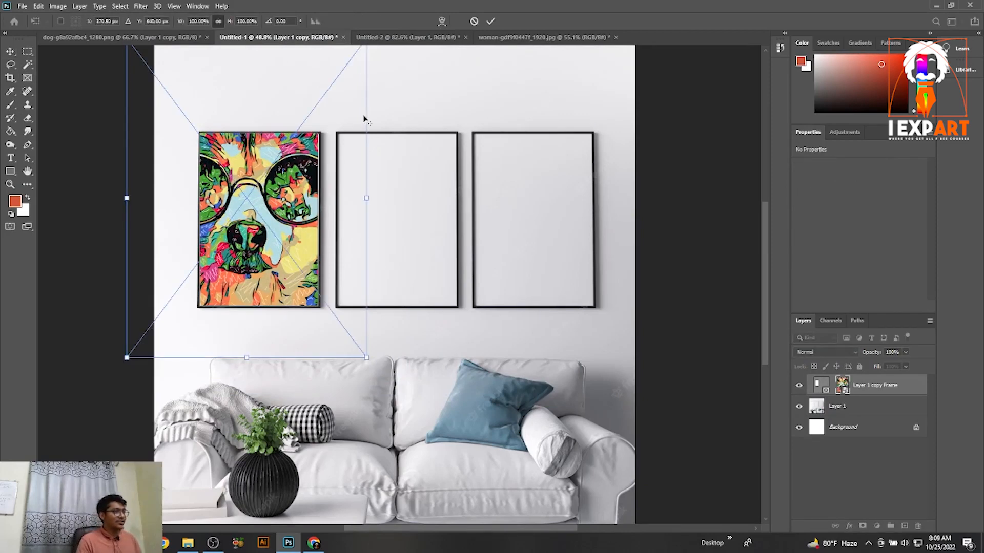
scroll(376, 211, down, 1)
drag(375, 210, 317, 195)
drag(290, 197, 328, 204)
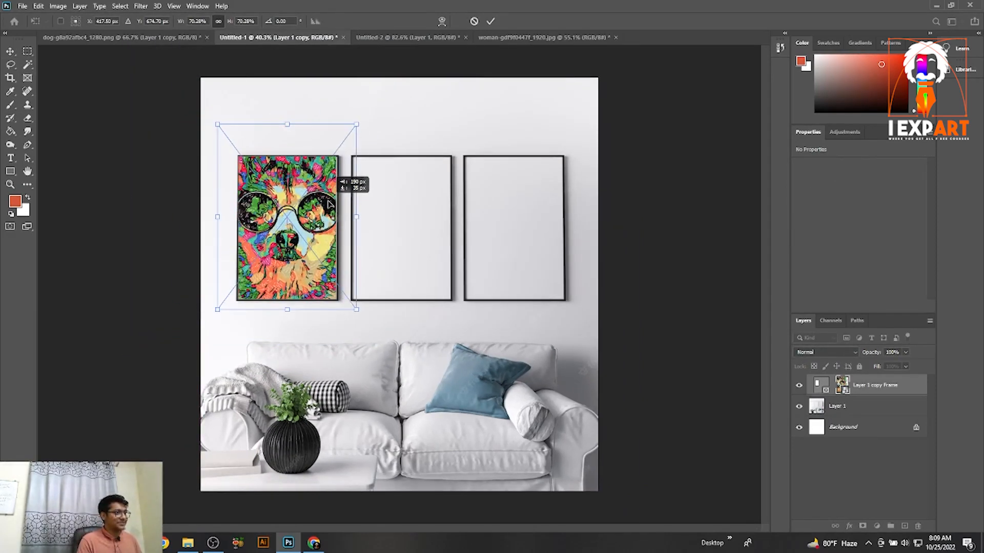
key(Return)
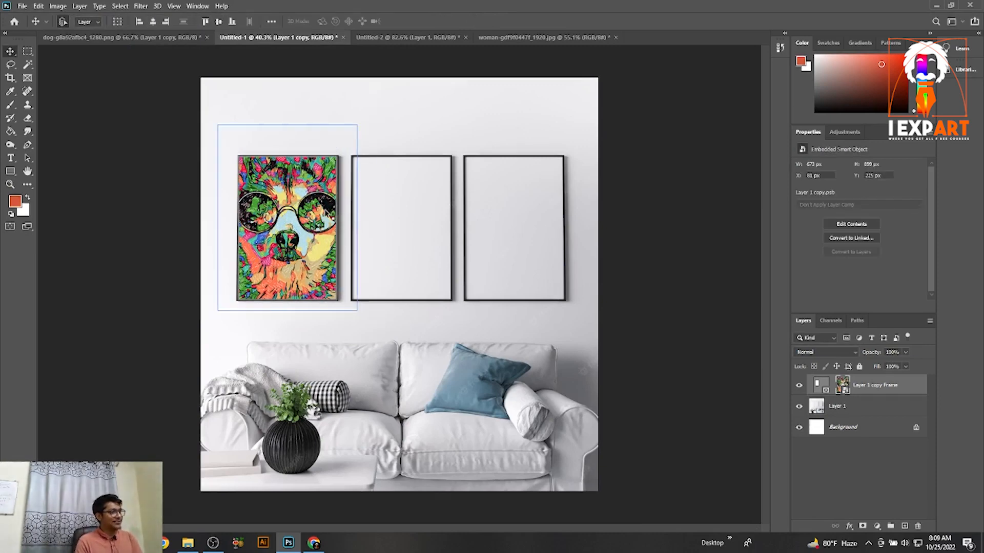
click(384, 222)
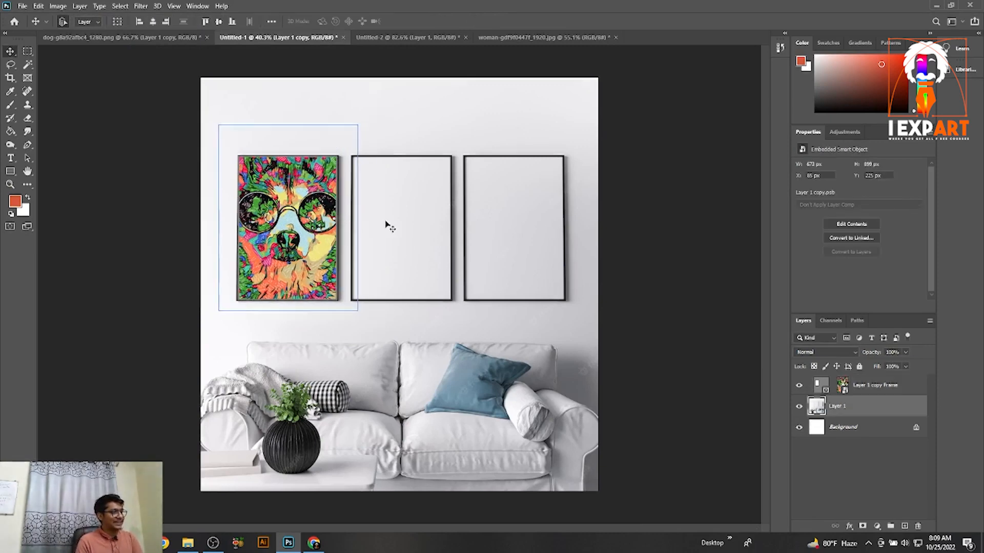
Step: Duplicate the framed dog artwork onto the middle and right wall frames, aligning the copies at about X 732 px and X 1275 px
scroll(345, 240, up, 2)
drag(294, 231, 542, 219)
key(Right)
key(Right)
key(Right)
key(Right)
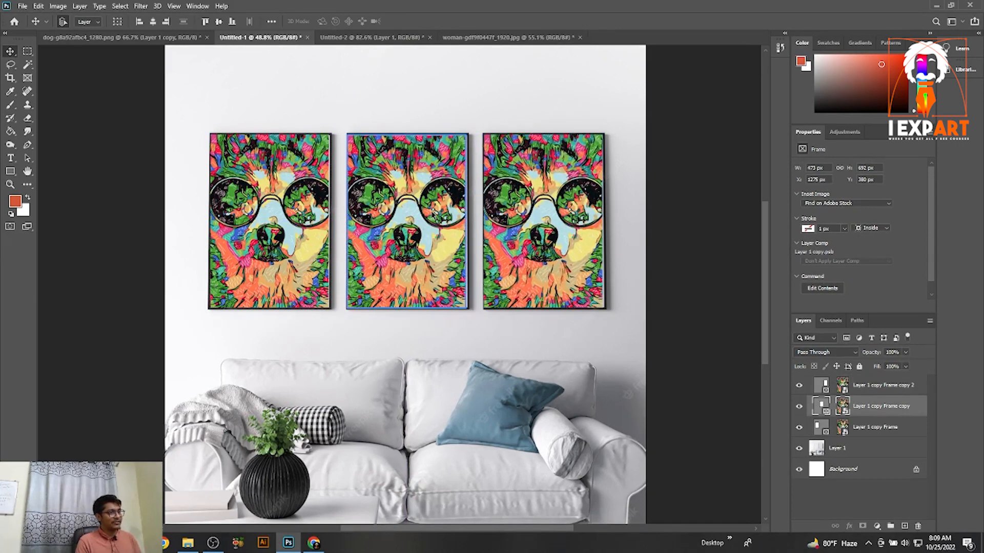
key(Right)
key(Right)
key(Right)
key(Right)
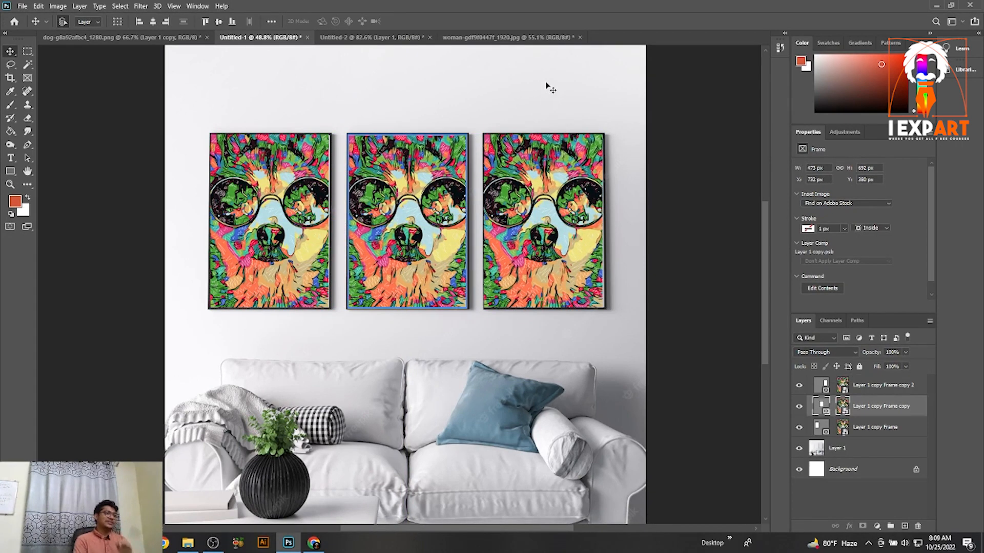
Step: Deselect the framed dog artwork in the wall mockup and switch to the aviation infographic document
click(546, 83)
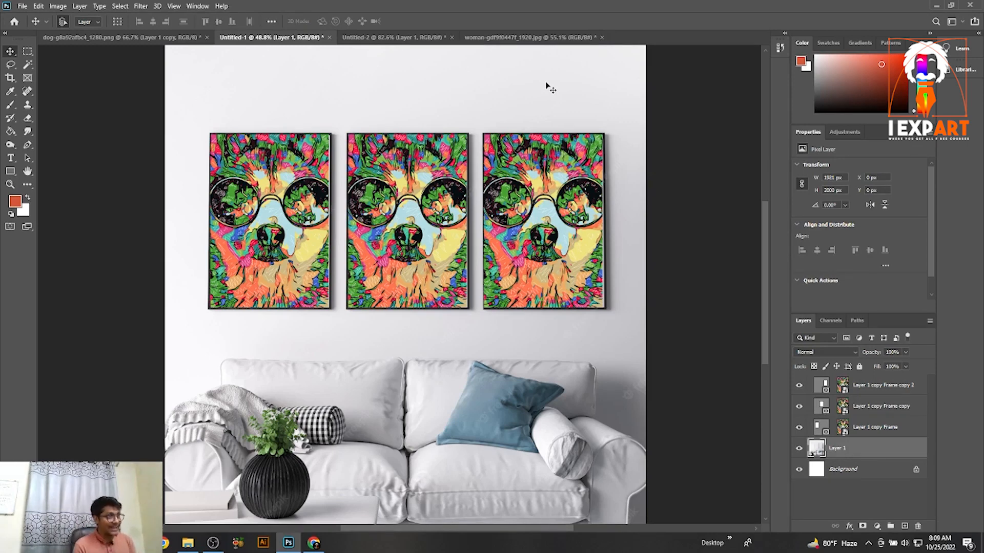
click(528, 38)
click(395, 38)
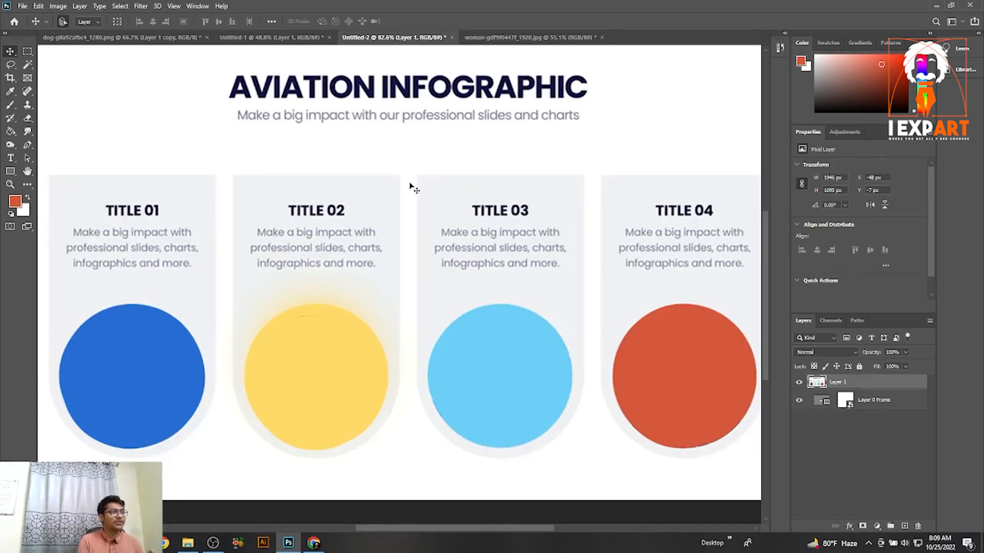
click(274, 37)
click(395, 37)
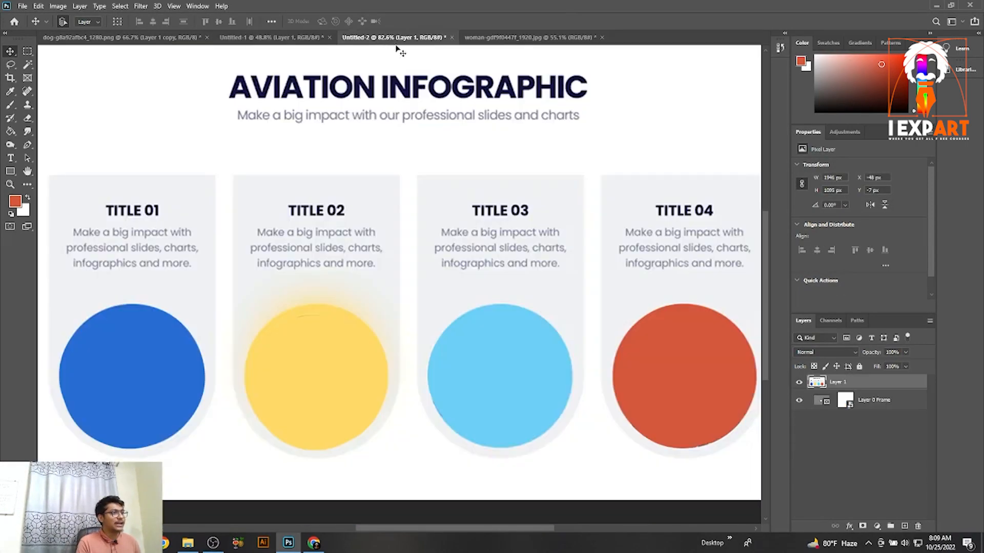
Step: Place the four-pilot illustration b0yo_yk8z_141001 over the infographic circles, scaled to about 941 × 538 px at about X 47 px, Y 536 px
scroll(259, 377, down, 2)
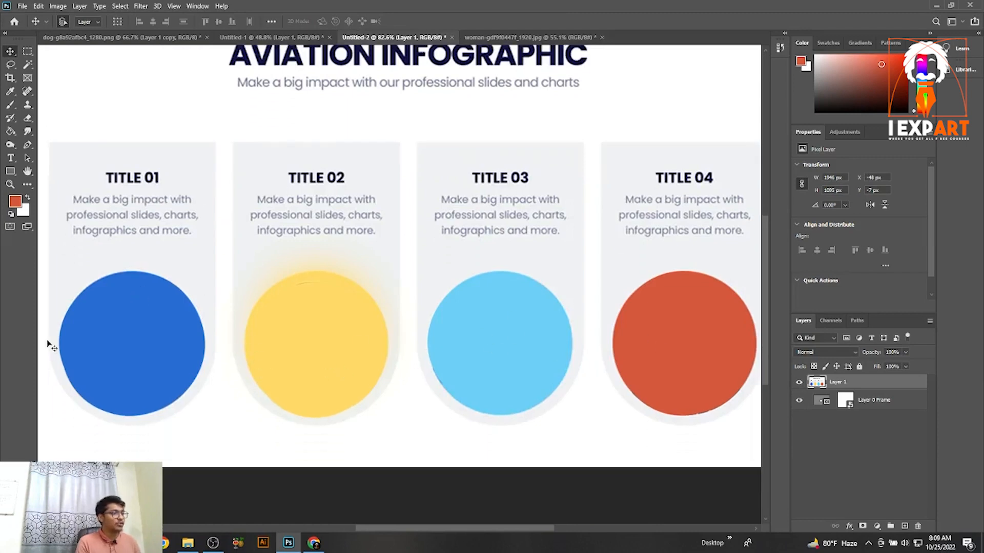
scroll(155, 334, up, 5)
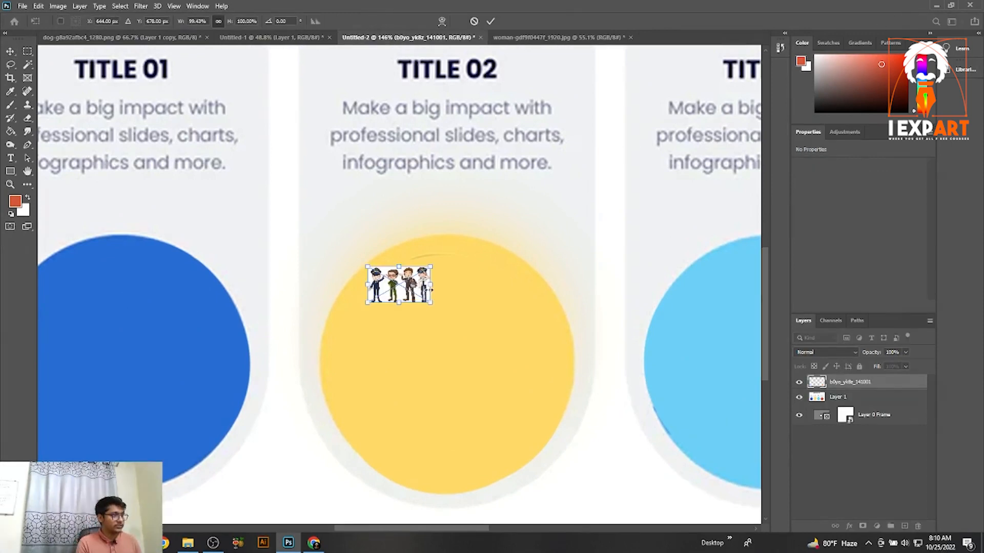
scroll(432, 287, down, 3)
drag(430, 285, 747, 240)
drag(443, 333, 299, 365)
drag(480, 365, 638, 302)
drag(481, 343, 476, 347)
key(Return)
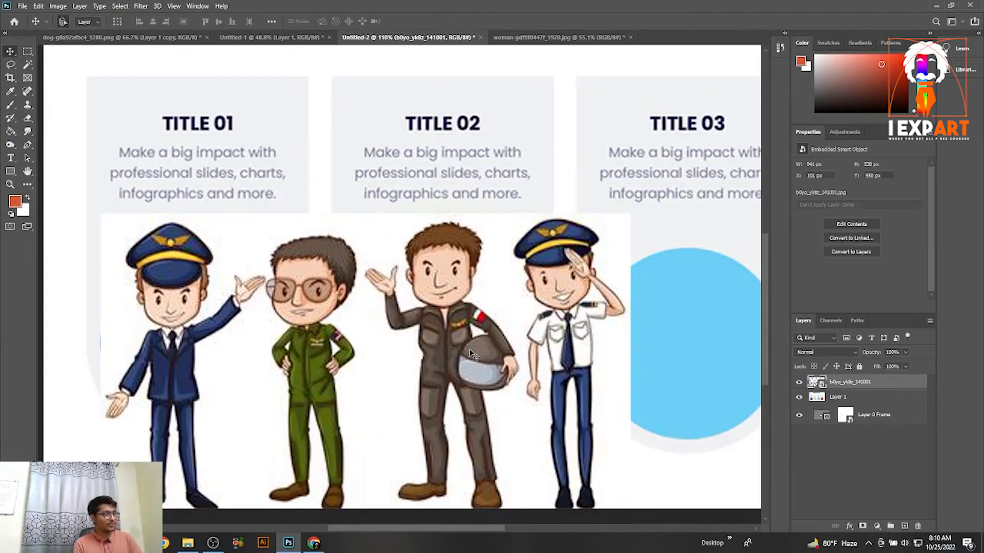
scroll(240, 313, down, 2)
drag(282, 298, 254, 292)
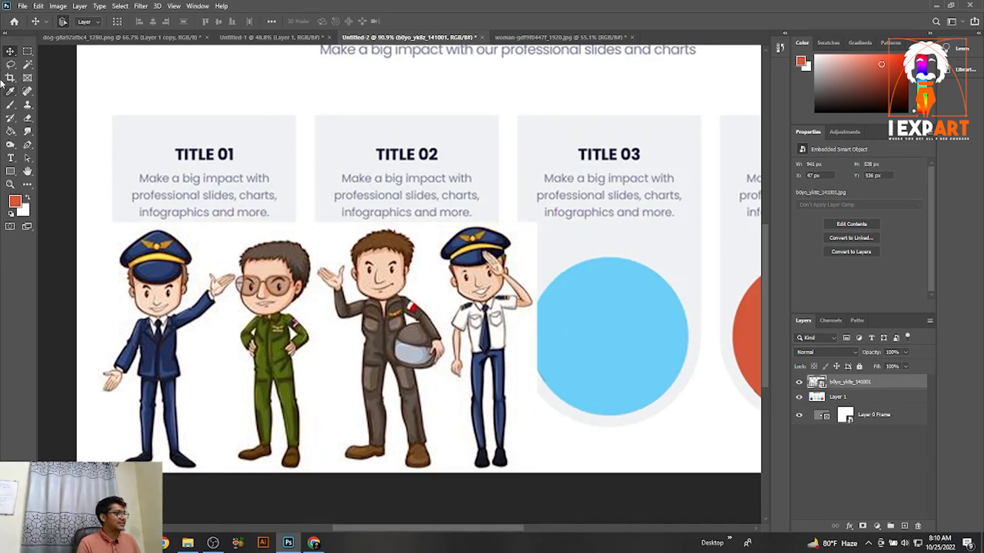
click(27, 78)
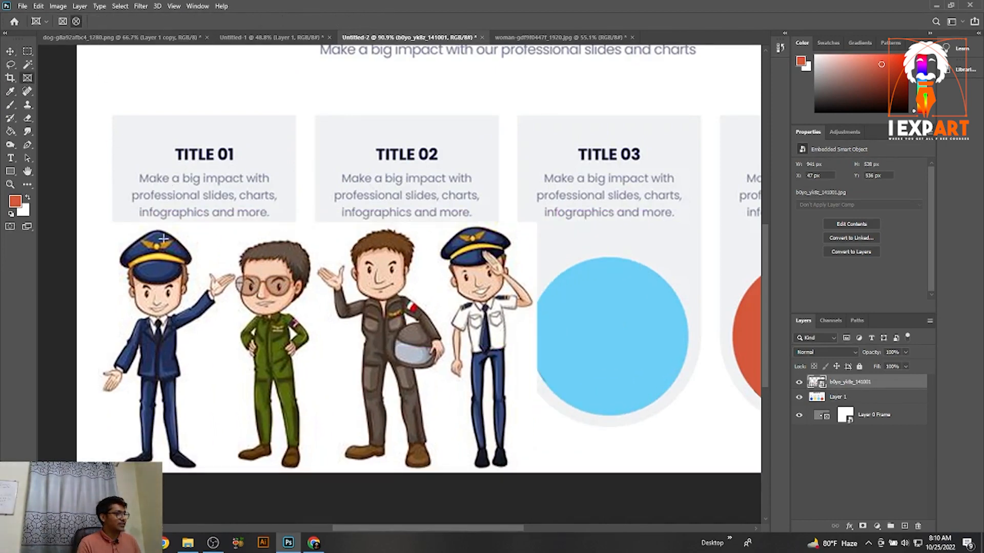
drag(103, 222, 218, 337)
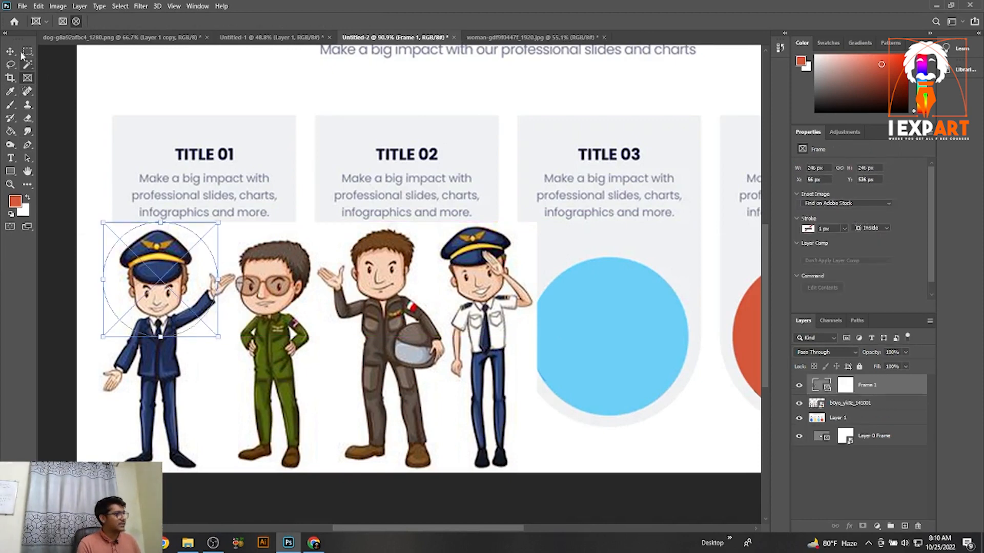
scroll(231, 228, right, 2)
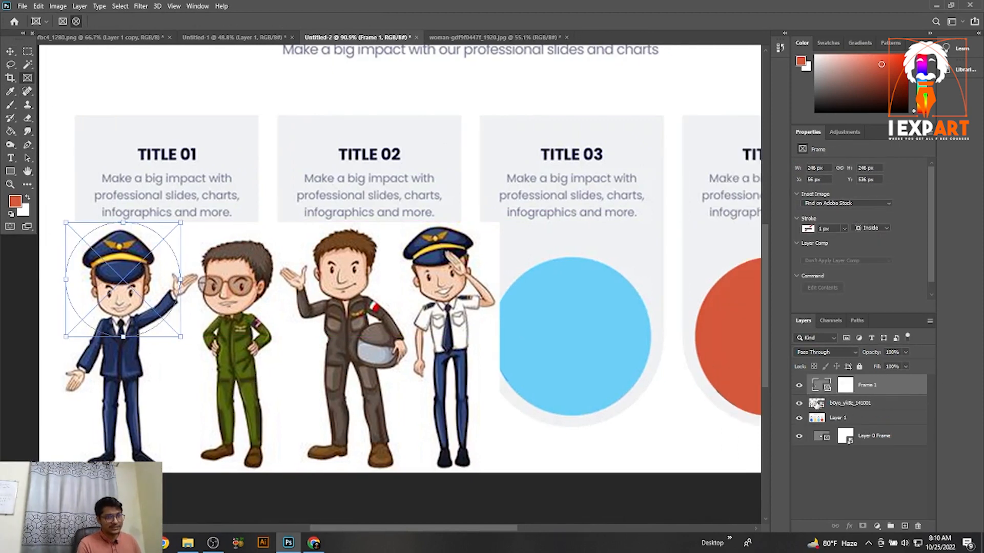
drag(813, 405, 868, 387)
key(ctrl+z)
key(ctrl+z)
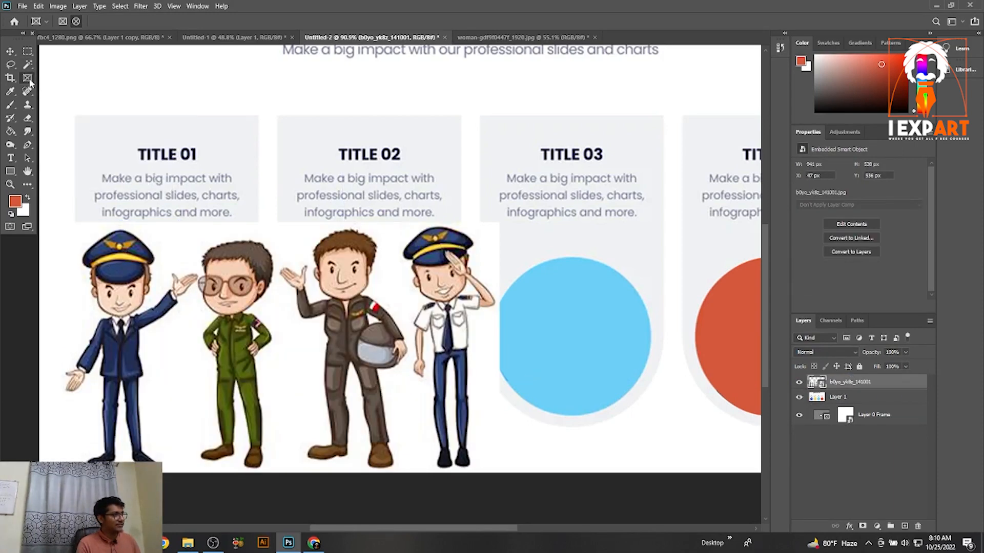
Step: Draw a circular frame of about 260 × 260 px over the first pilot's head and place the pilot illustration into it
drag(61, 215, 183, 337)
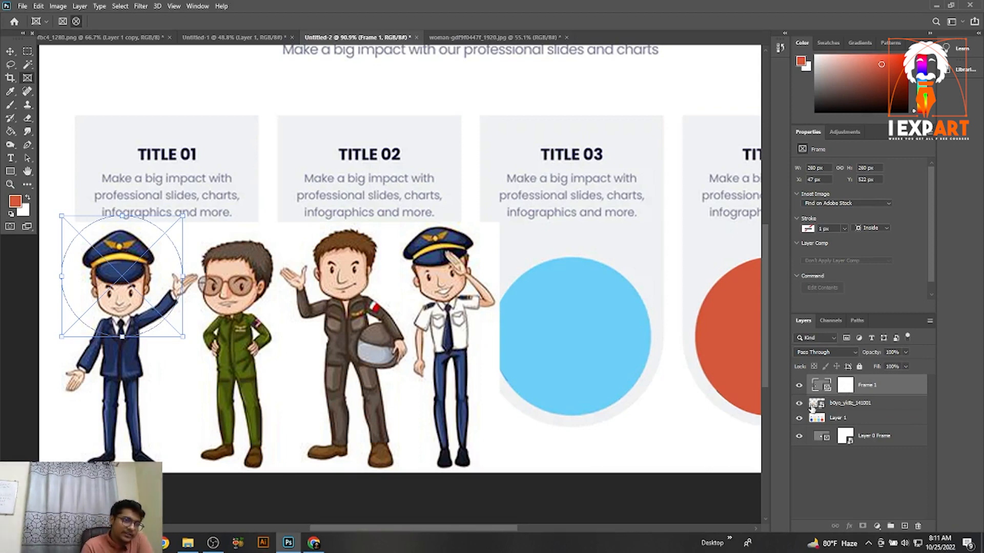
click(816, 405)
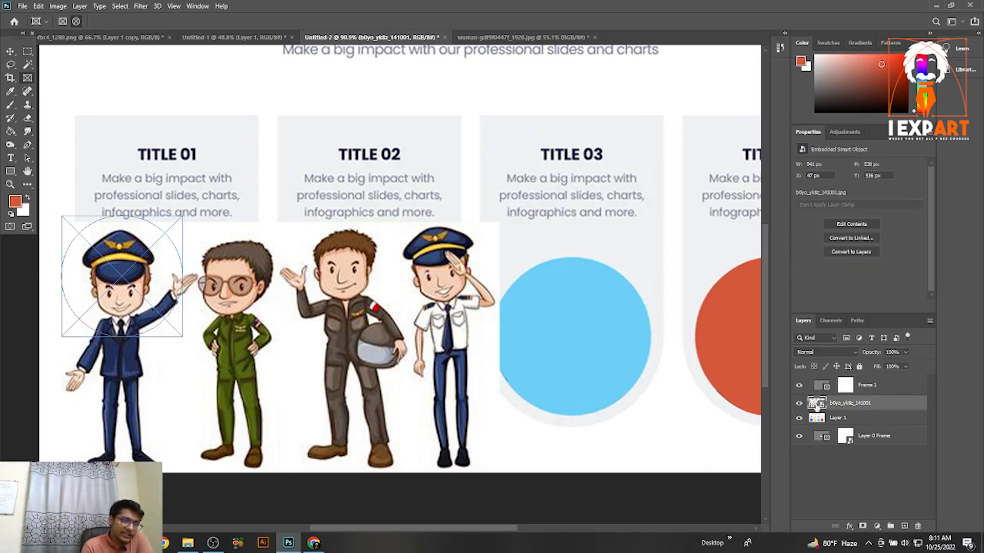
drag(815, 405, 847, 385)
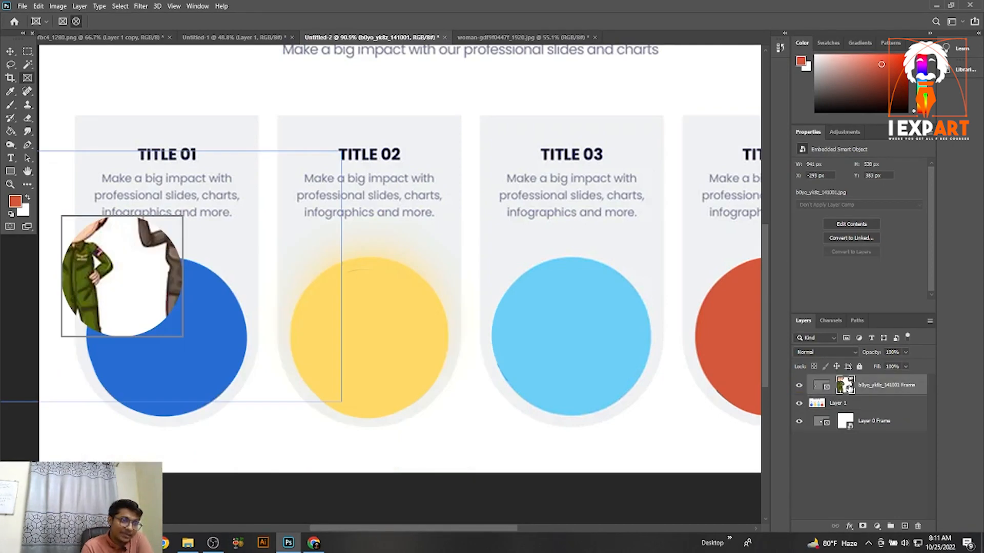
Step: Shift the illustration inside the frame to centre the green-uniformed pilot with glasses, and move the frame onto the blue Title 01 circle
drag(134, 280, 195, 289)
click(195, 289)
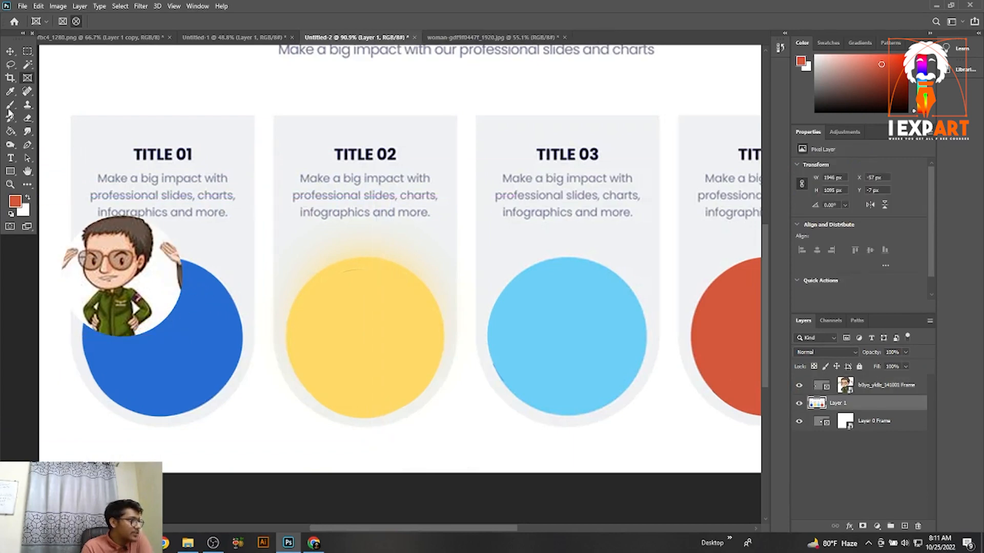
click(9, 52)
drag(106, 228, 159, 311)
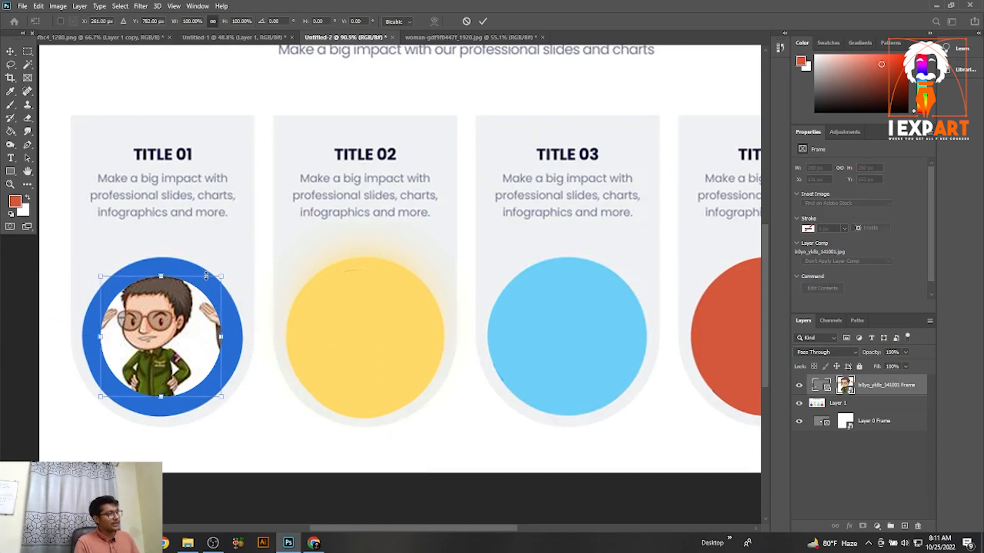
Step: Enlarge the framed pilot to about 345 × 344 px so it covers the blue circle under Title 01
key(ctrl+t)
drag(221, 278, 239, 258)
double_click(202, 295)
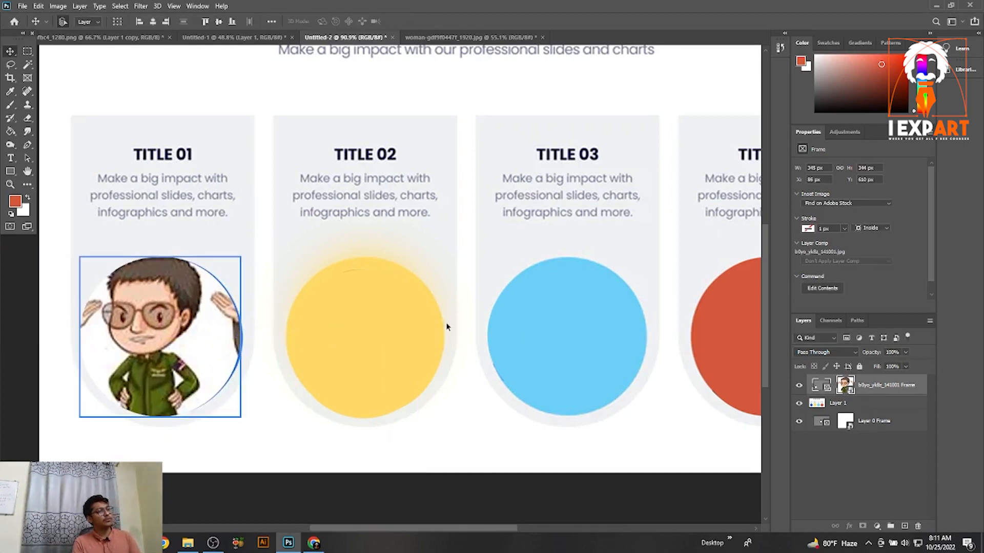
Step: Duplicate the framed pilot onto the Title 02, Title 03 and Title 04 circles, keeping the copies level with the original
key(ctrl+0)
drag(199, 350, 562, 350)
key(ctrl+z)
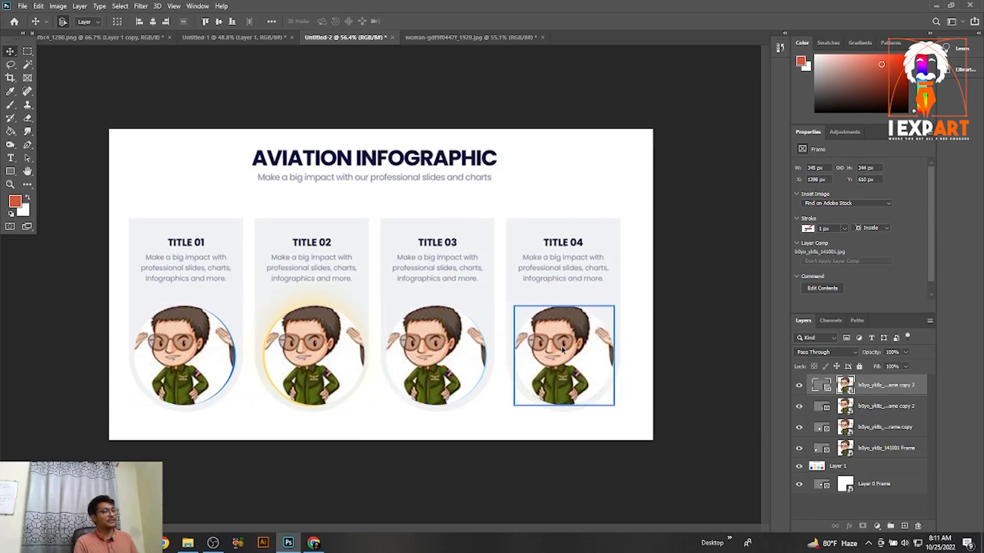